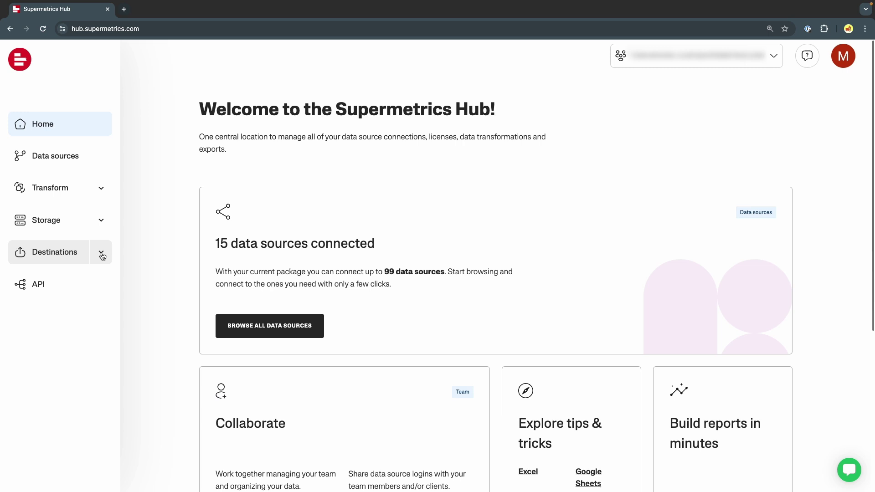
# Start a new query under the Power BI destination in Supermetrics Hub.
pyautogui.click(102, 257)
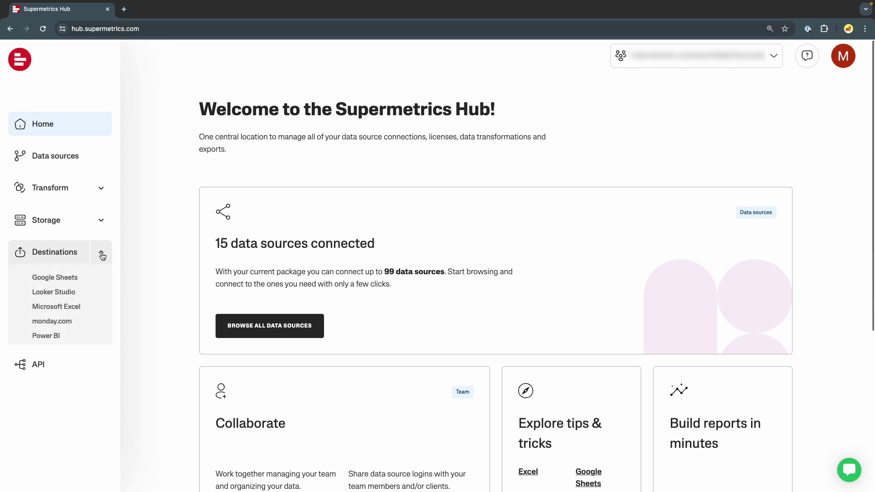
pyautogui.click(54, 341)
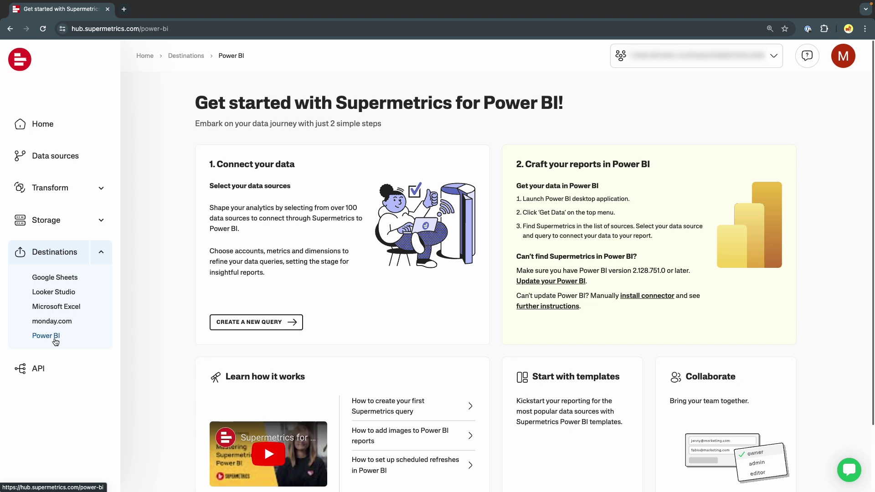
pyautogui.click(264, 323)
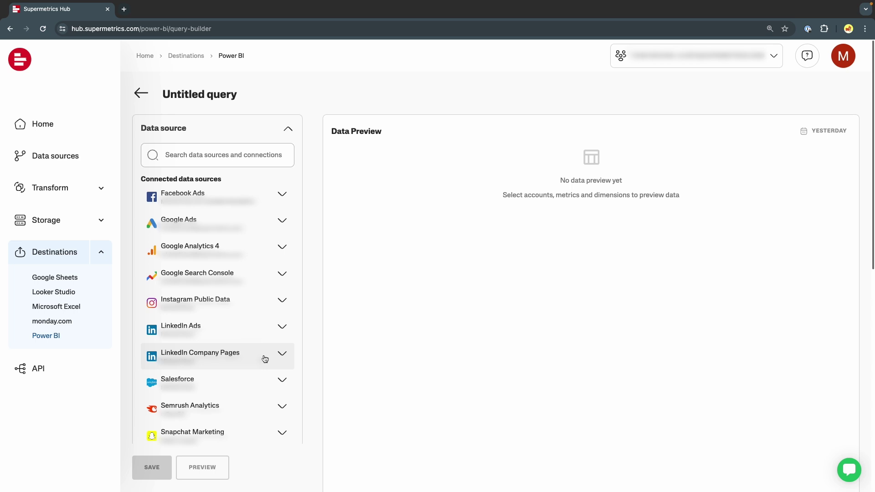
# Choose the existing Facebook Ads connection as the query's data source.
pyautogui.scroll(-3, 266, 358)
pyautogui.scroll(-10, 256, 295)
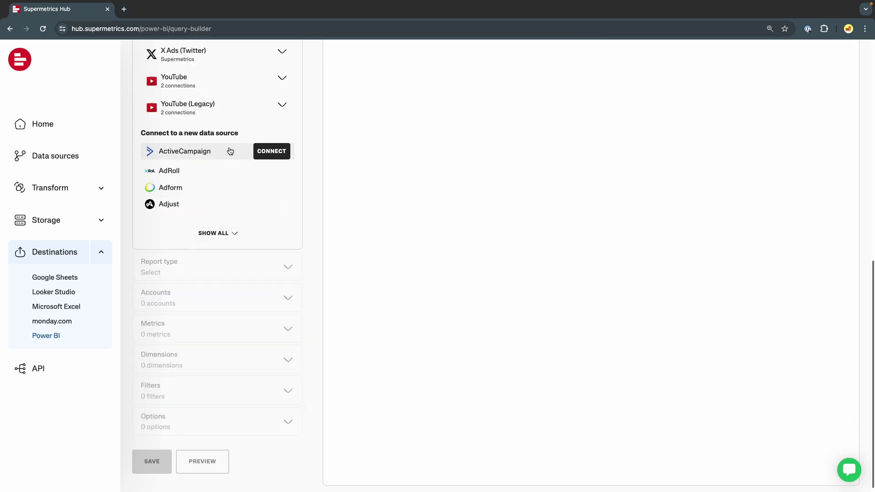
pyautogui.moveTo(225, 188)
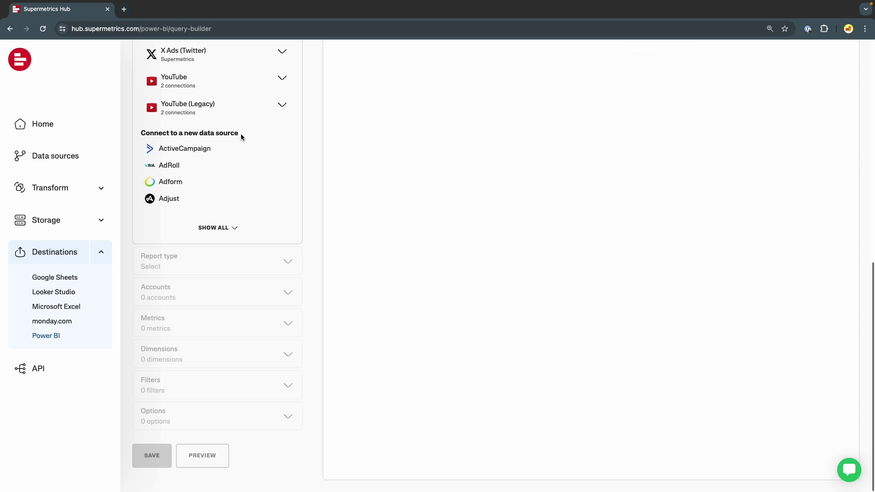
pyautogui.click(230, 231)
pyautogui.scroll(10, 236, 227)
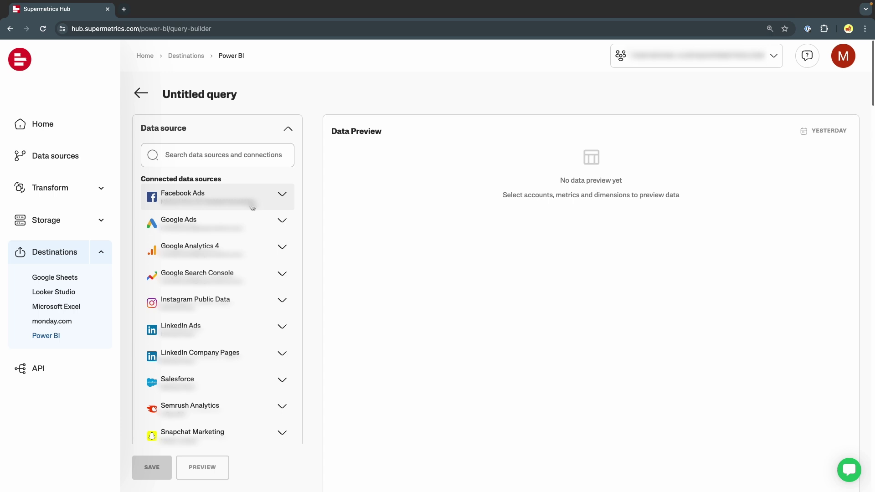
pyautogui.click(253, 208)
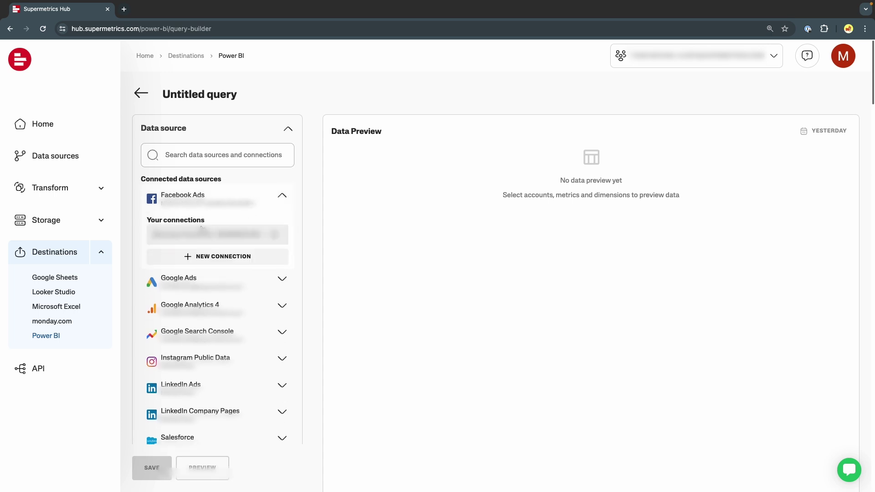
pyautogui.click(202, 234)
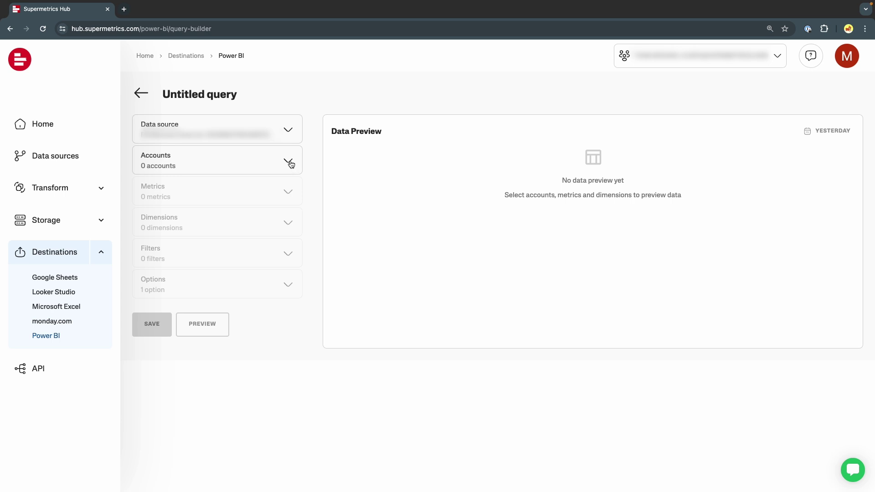
# Select a single ad account for the query.
pyautogui.click(289, 162)
pyautogui.click(269, 192)
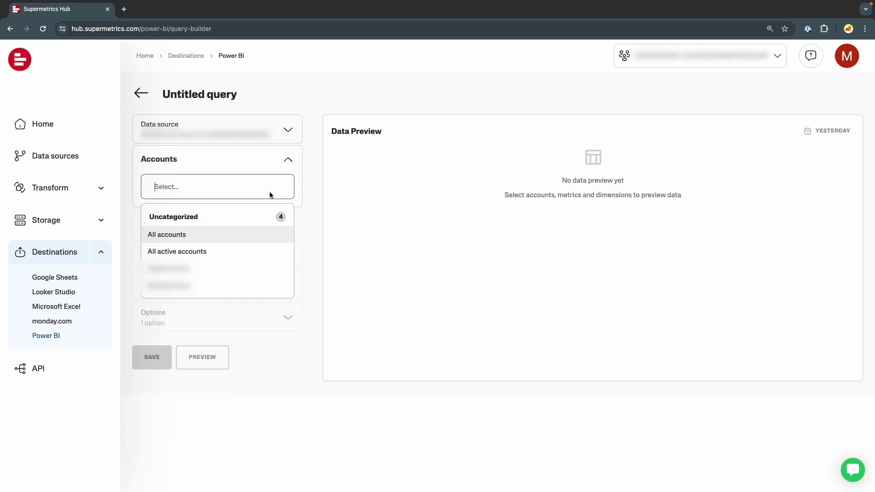
pyautogui.click(240, 286)
pyautogui.click(244, 274)
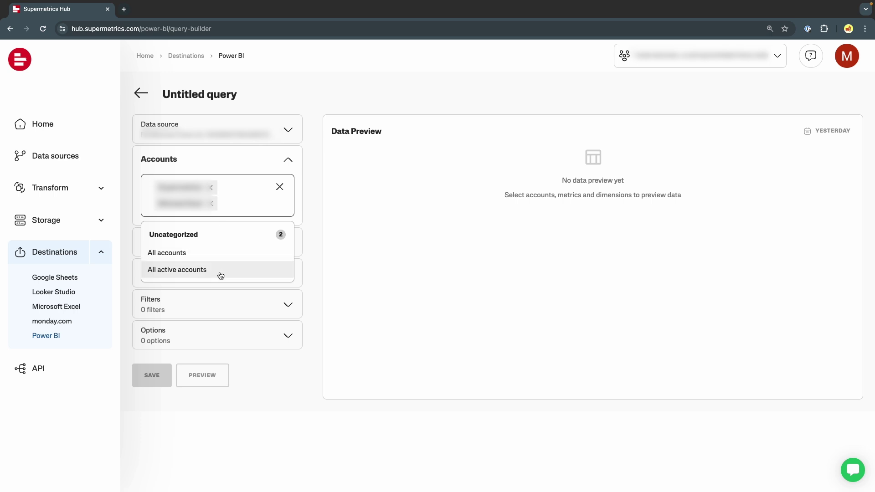
pyautogui.click(212, 204)
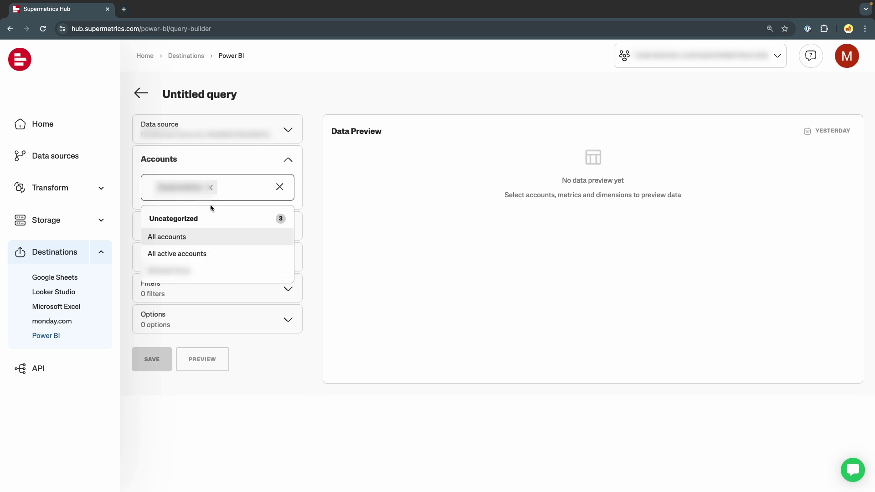
pyautogui.click(448, 241)
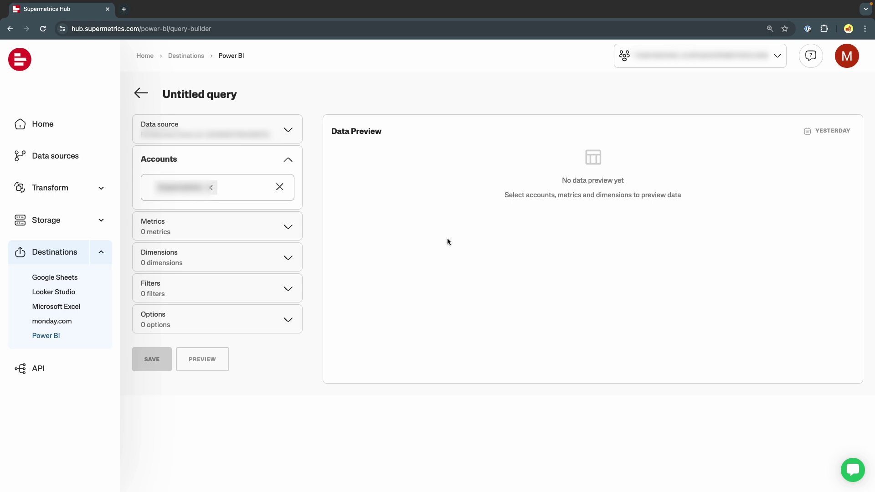
# Add Impressions and Post reactions as the query's metrics.
pyautogui.click(222, 228)
pyautogui.click(221, 225)
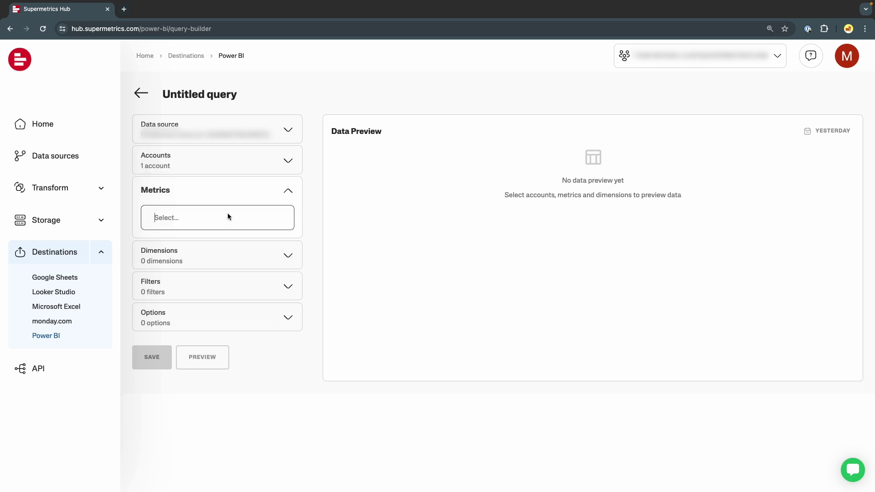
pyautogui.write('impressions')
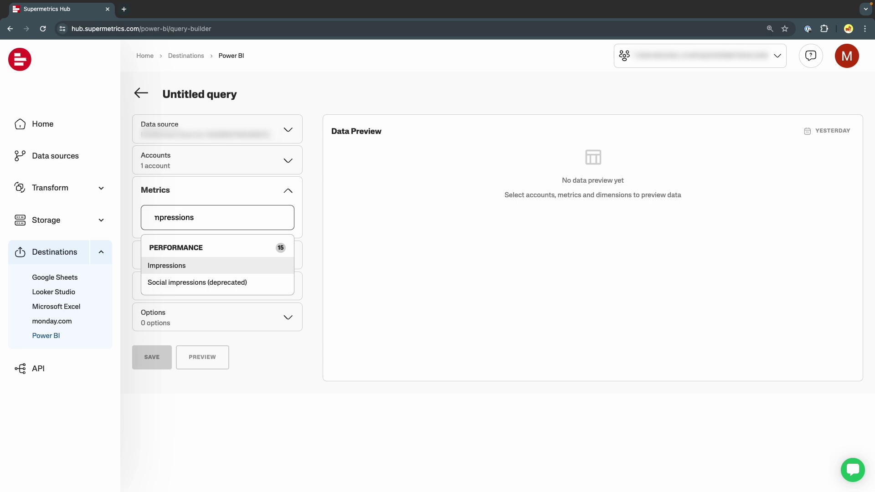
pyautogui.press('Return')
pyautogui.write('post reac')
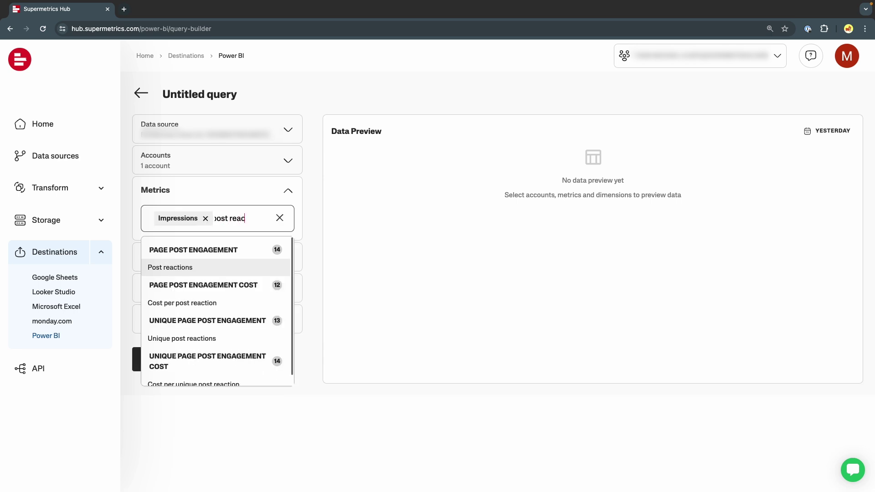
pyautogui.press('Return')
pyautogui.click(372, 269)
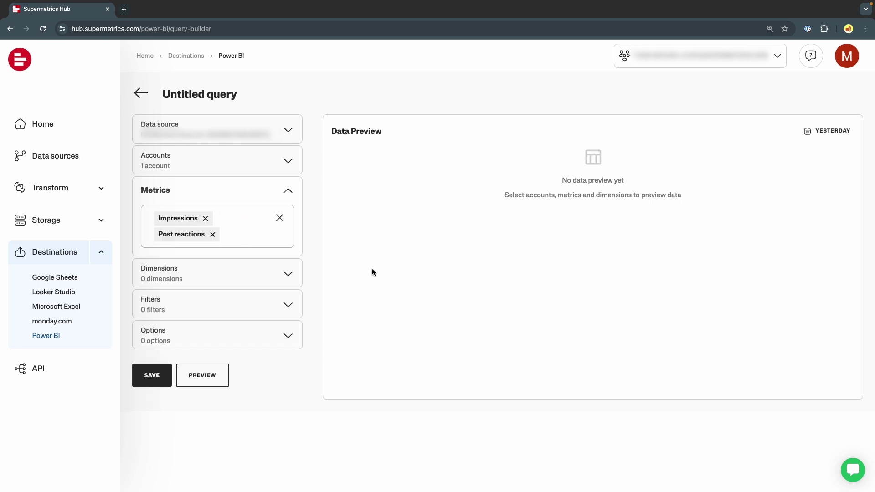
# Add Date and Account name as dimensions, then expand the query options.
pyautogui.click(247, 274)
pyautogui.click(223, 244)
pyautogui.write('date')
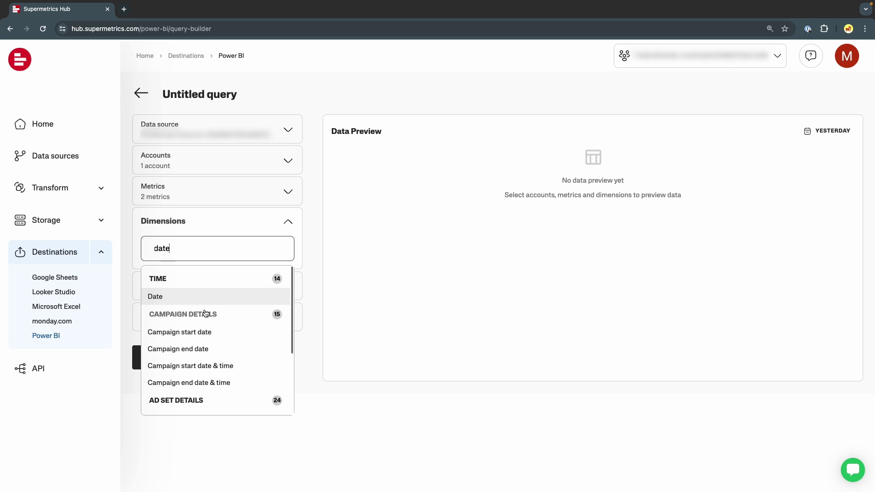
pyautogui.press('Return')
pyautogui.write('acc')
pyautogui.click(206, 333)
pyautogui.click(389, 288)
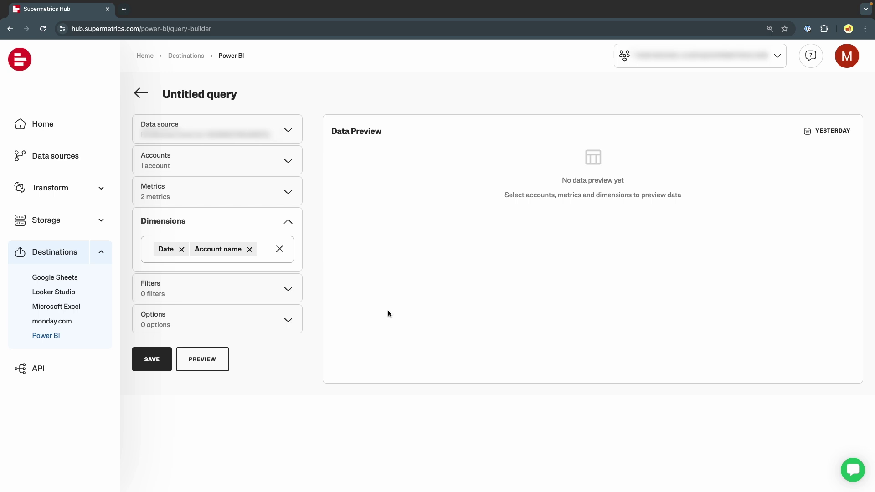
pyautogui.click(269, 324)
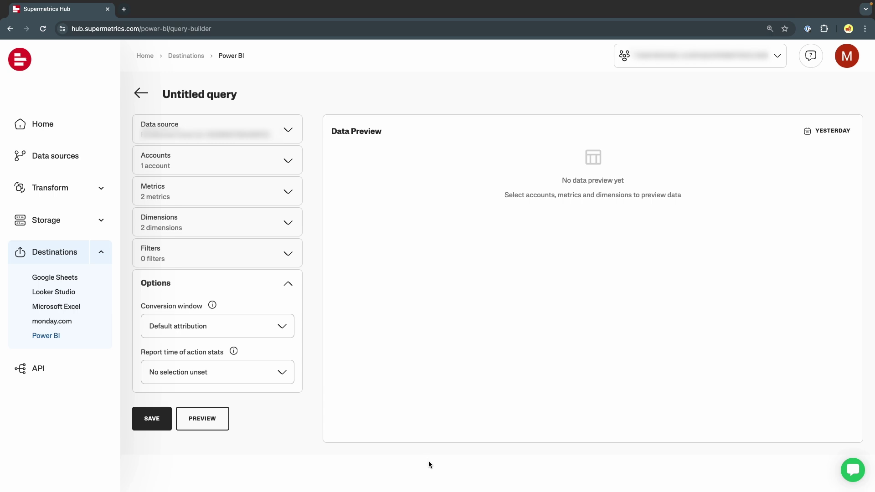
# Preview the Yesterday data: 2024-04-28 with 4840129 impressions and 84 post reactions.
pyautogui.click(216, 424)
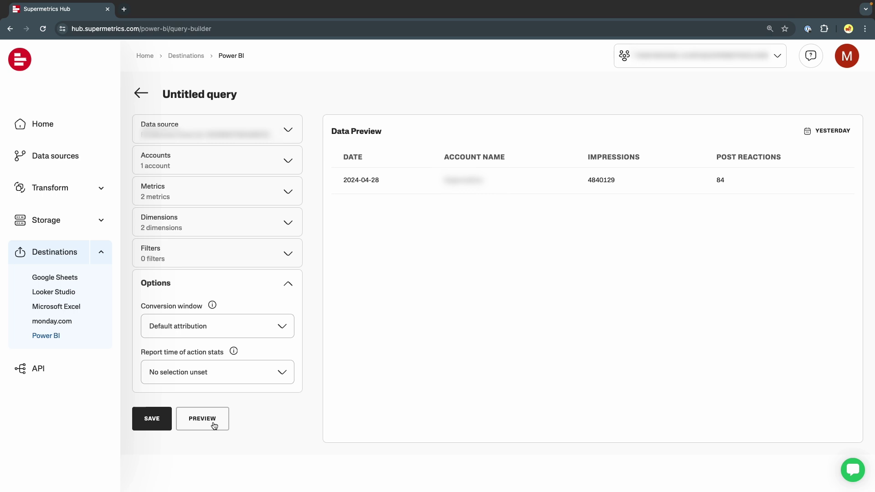
pyautogui.click(826, 132)
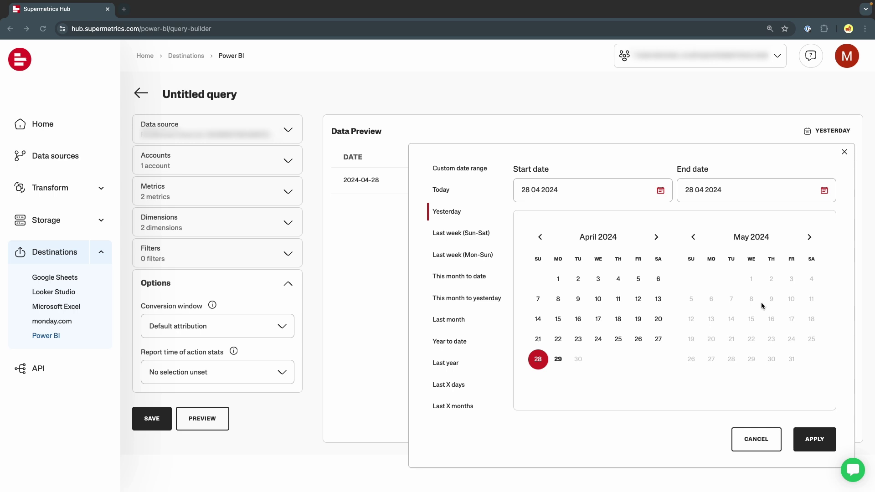
pyautogui.click(845, 152)
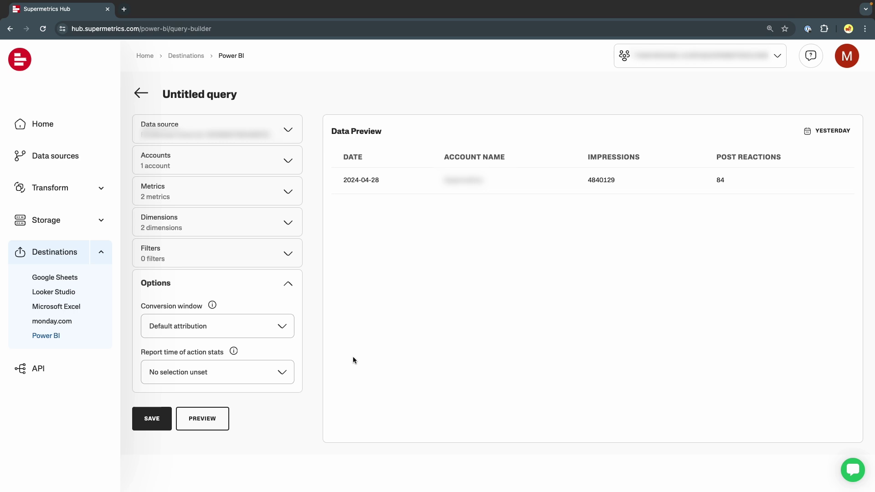
# Name the query MK_IMP_REACTIONS, create group MK_FIRST_GROUP, and save it there.
pyautogui.click(151, 419)
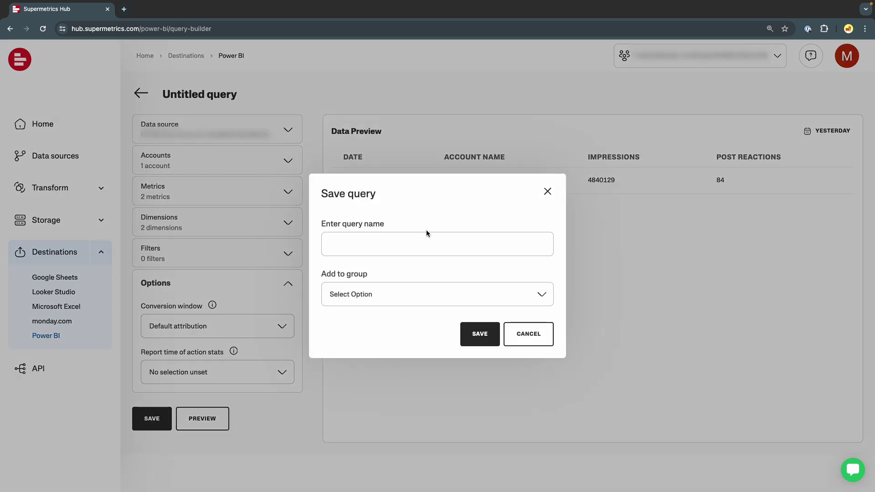
pyautogui.click(428, 242)
pyautogui.write('MK_')
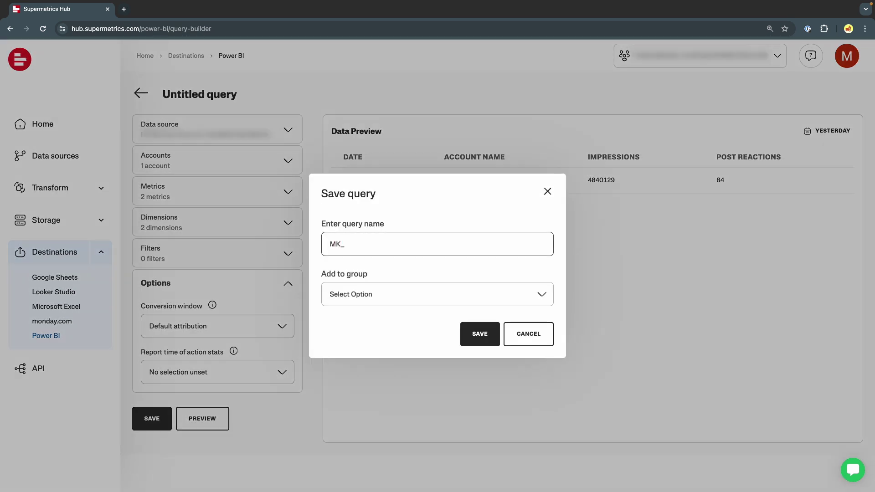
pyautogui.write('IMP_REACTIONS')
pyautogui.click(451, 294)
pyautogui.click(438, 307)
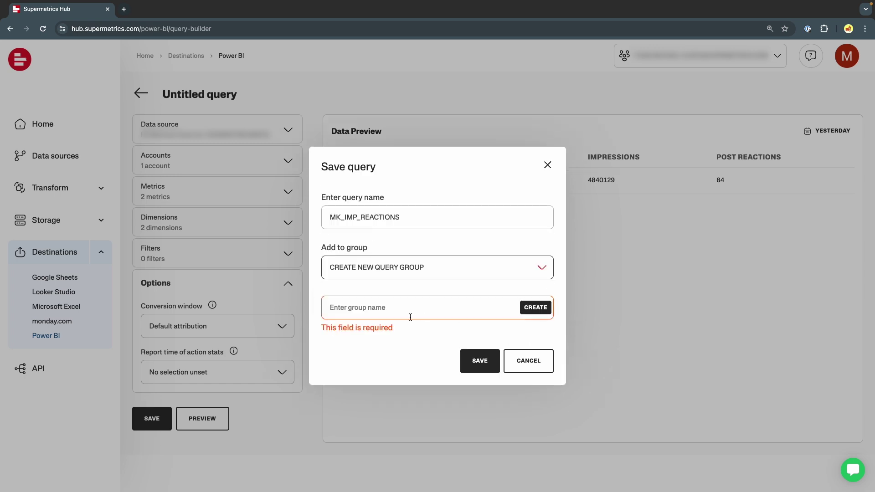
pyautogui.click(456, 305)
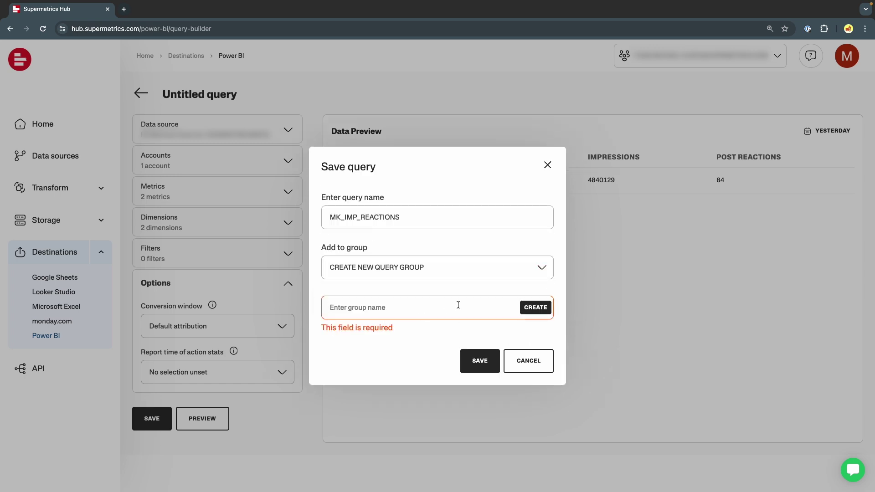
pyautogui.write('MK_FIRST_GROUP')
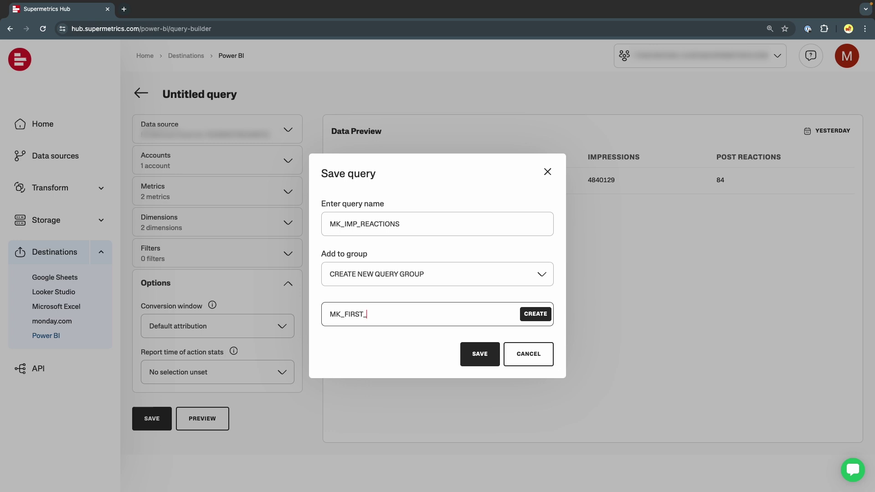
pyautogui.click(544, 313)
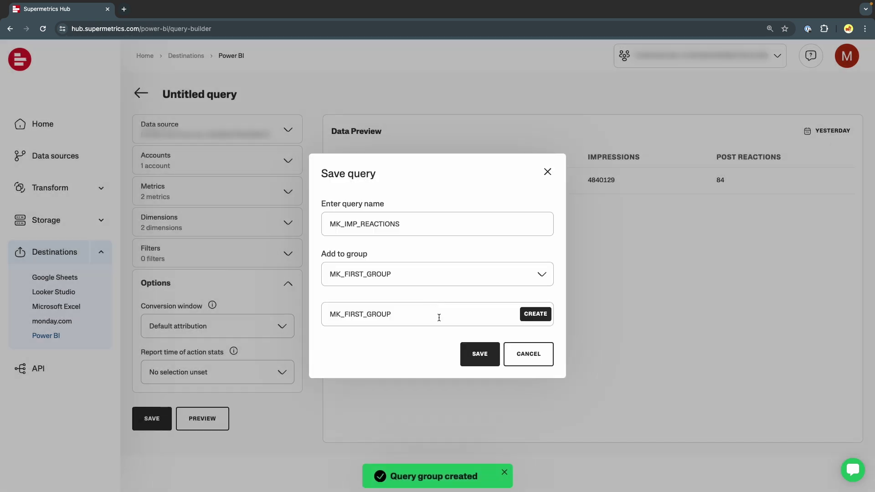
pyautogui.click(486, 355)
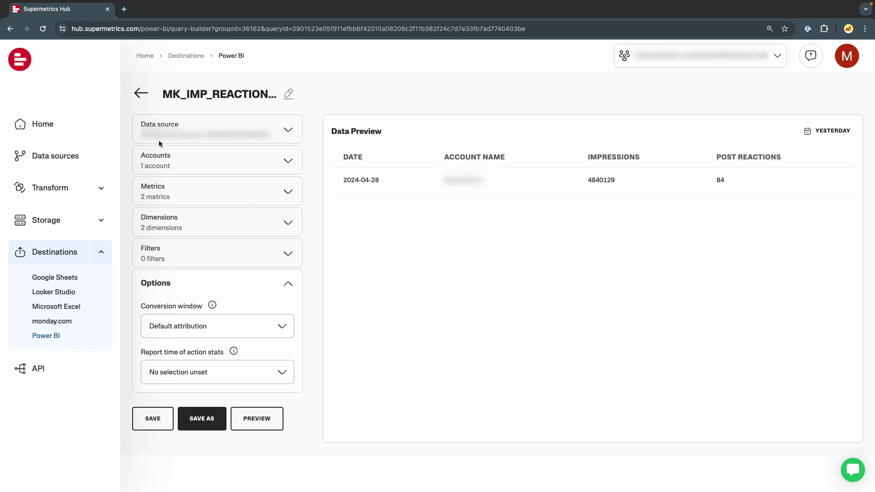
# Return to the query list and expand Facebook Ads > MK_FIRST_GROUP to confirm the query.
pyautogui.click(142, 97)
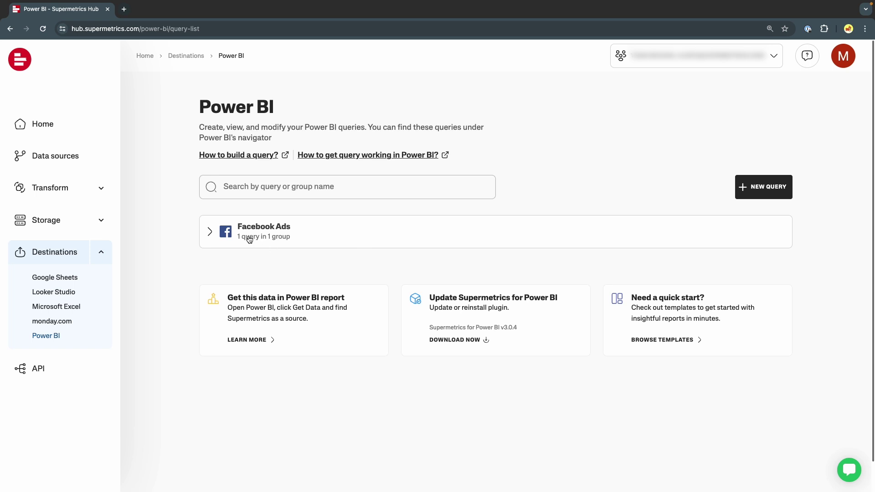
pyautogui.click(210, 232)
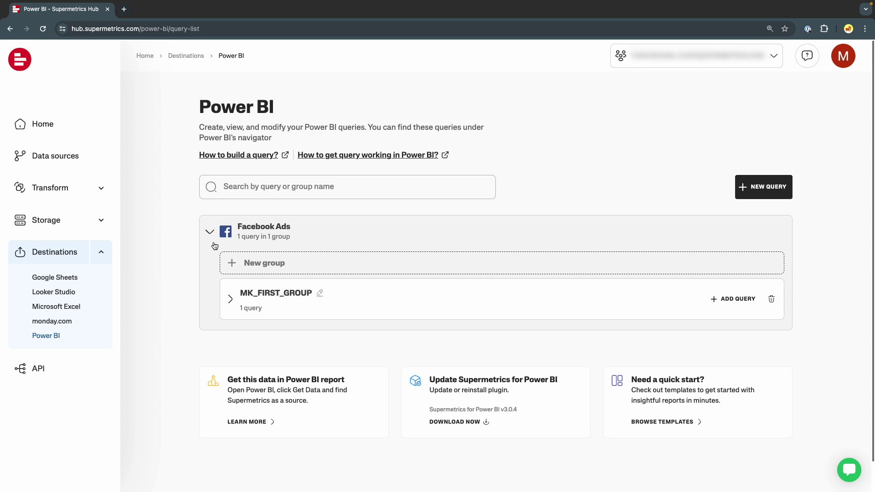
pyautogui.click(230, 298)
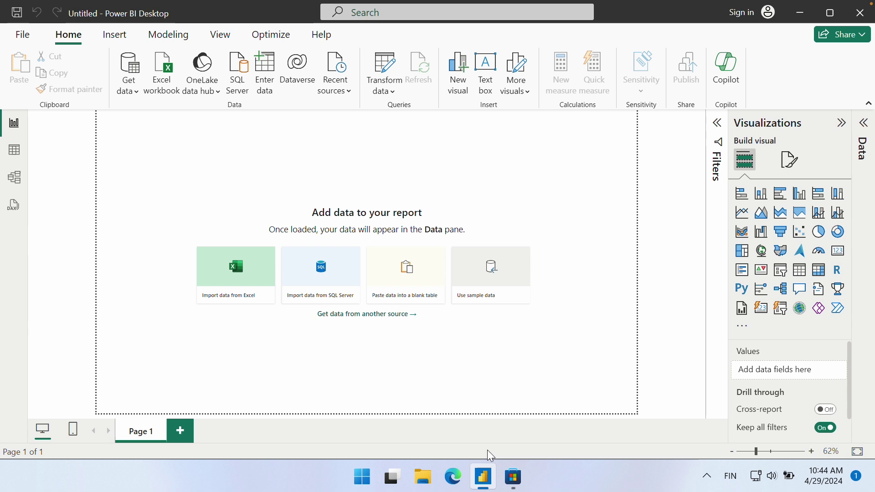
# Connect the report to the Supermetrics (Beta) connector from the full data source list.
pyautogui.click(133, 96)
pyautogui.click(199, 388)
pyautogui.write('Sup')
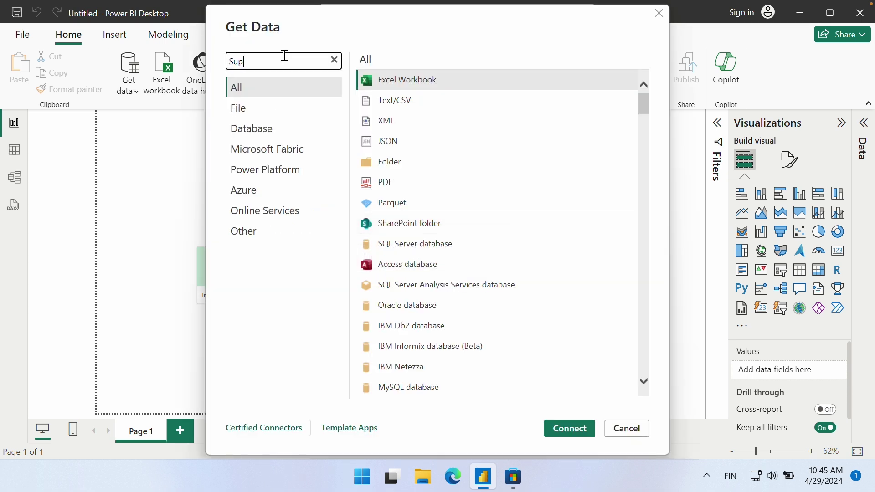
pyautogui.write('ermetrics')
pyautogui.click(507, 85)
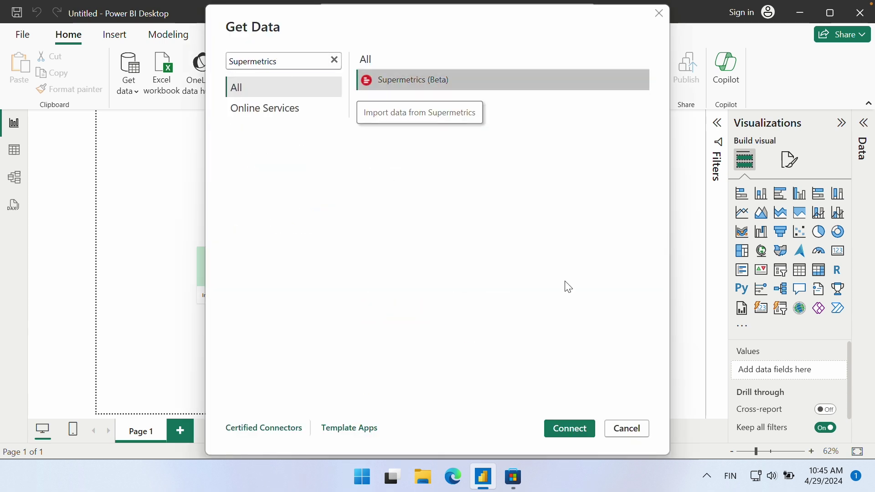
pyautogui.click(577, 426)
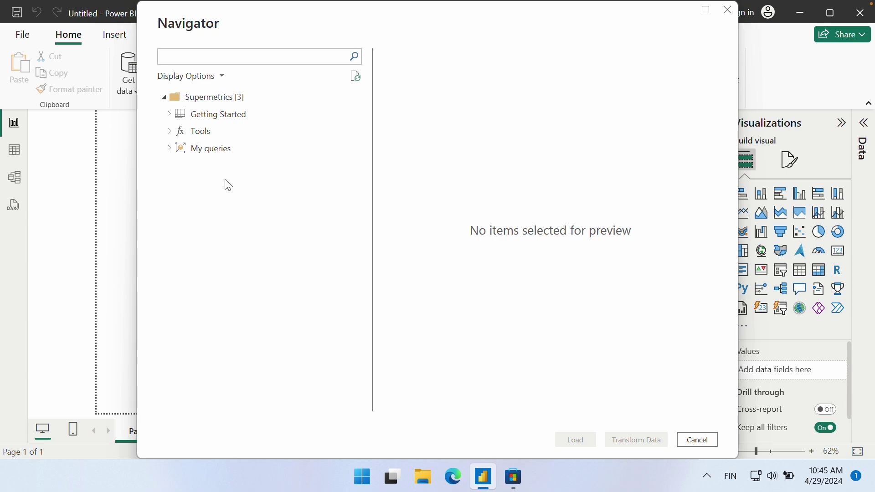
# Look at the Supermetrics Getting Started instructions, then collapse that folder.
pyautogui.click(170, 114)
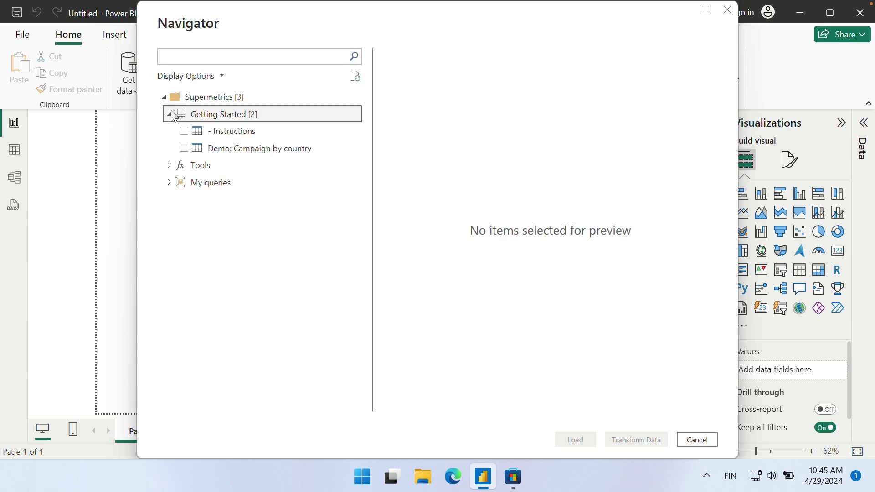
pyautogui.click(254, 133)
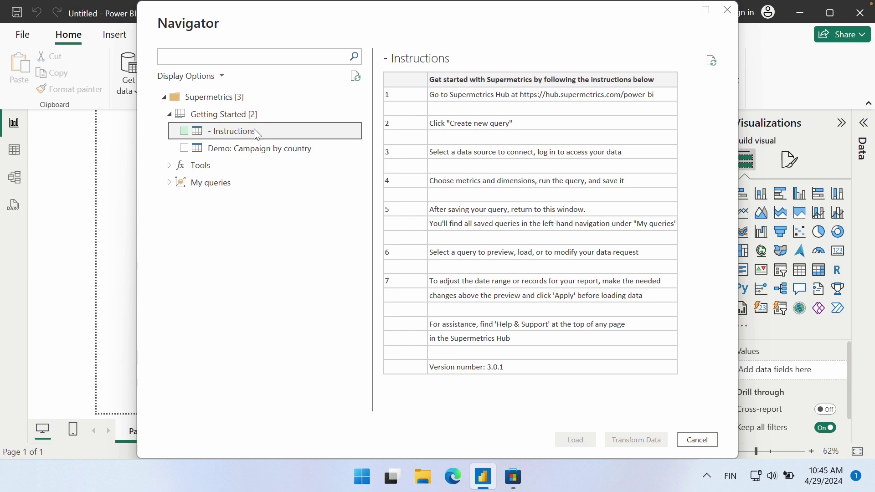
pyautogui.click(169, 115)
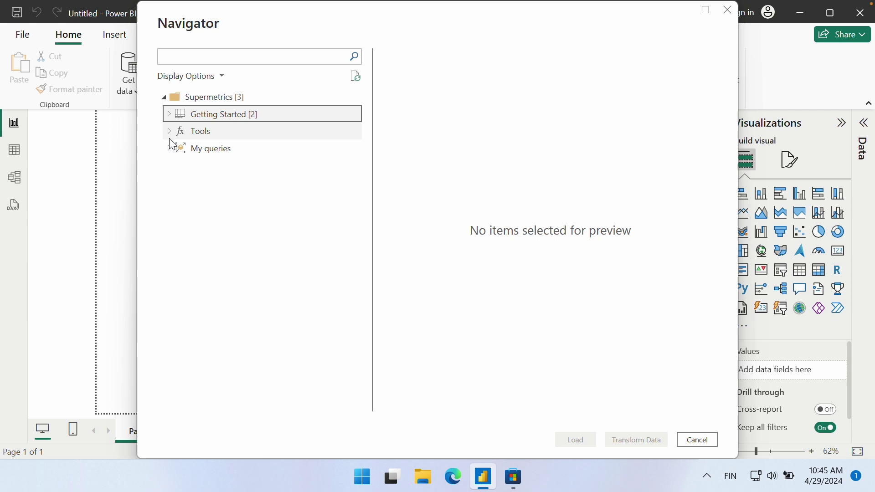
# Expand My queries > Facebook Ads > MK_FIRST_GROUP to reveal MK_IMP_REACTIONS.
pyautogui.click(169, 149)
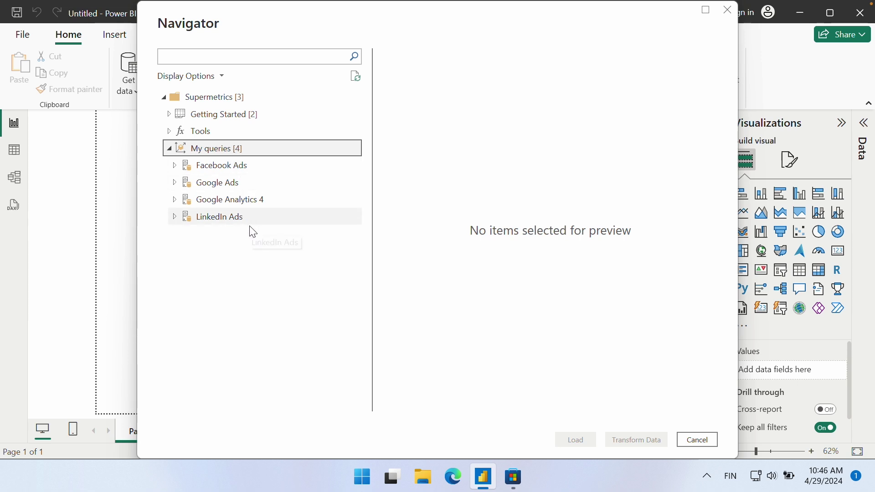
pyautogui.click(175, 185)
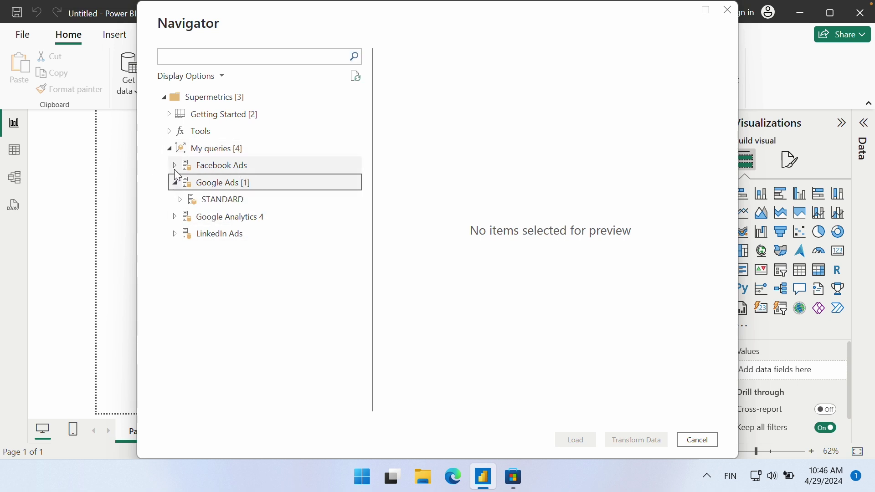
pyautogui.click(175, 166)
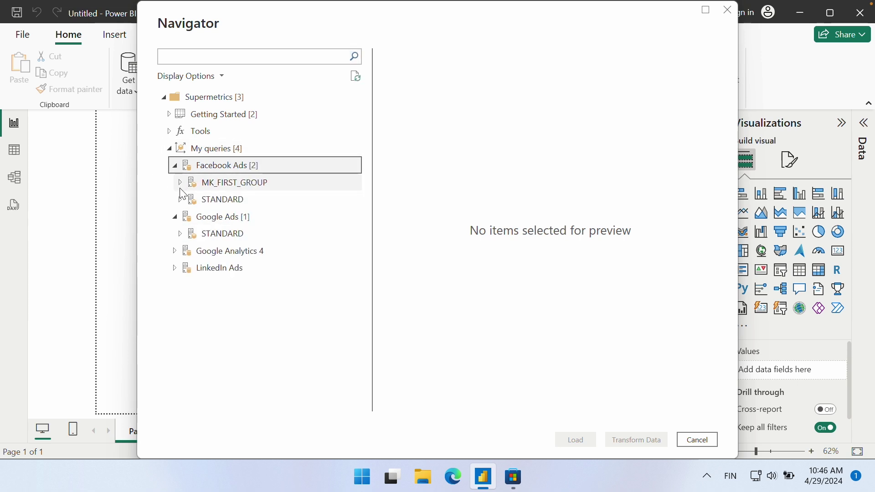
pyautogui.click(174, 216)
pyautogui.click(183, 189)
pyautogui.click(180, 183)
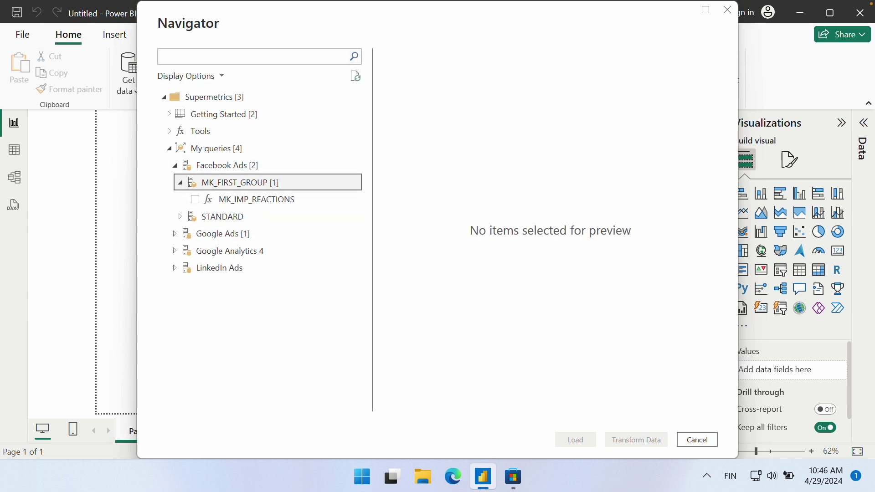
# Tick MK_IMP_REACTIONS and apply a This month date range to its preview.
pyautogui.click(195, 199)
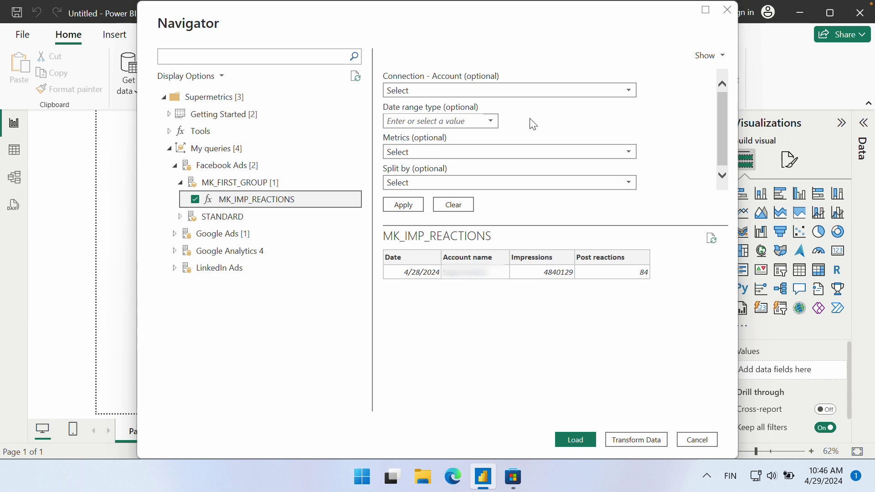
pyautogui.click(474, 121)
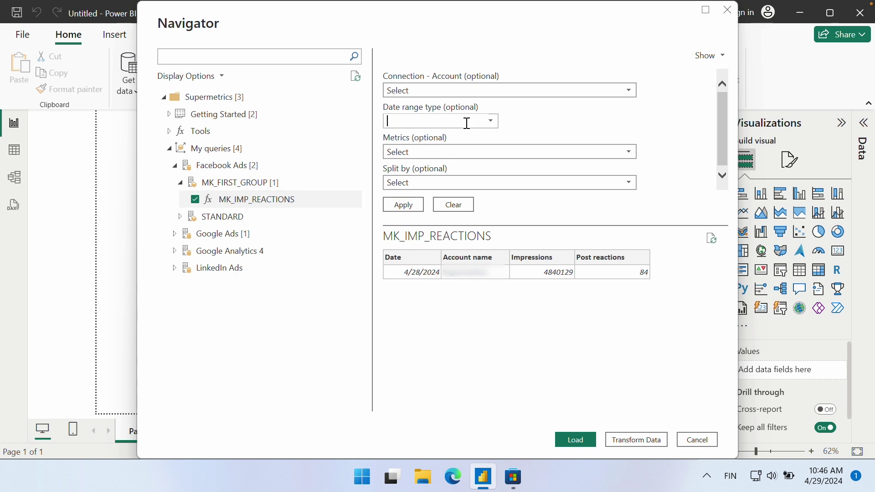
pyautogui.click(491, 122)
pyautogui.click(455, 217)
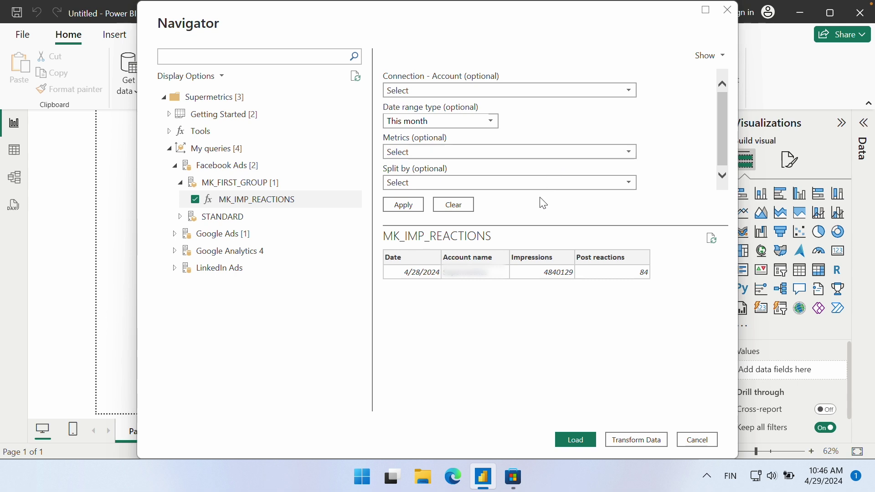
pyautogui.click(402, 206)
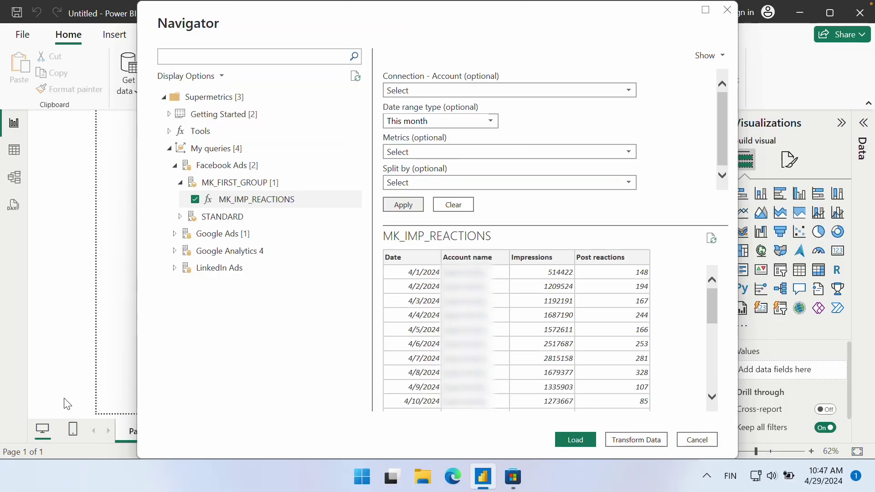
# Glance at the Google Ads STANDARD queries, then load MK_IMP_REACTIONS into the report.
pyautogui.click(174, 234)
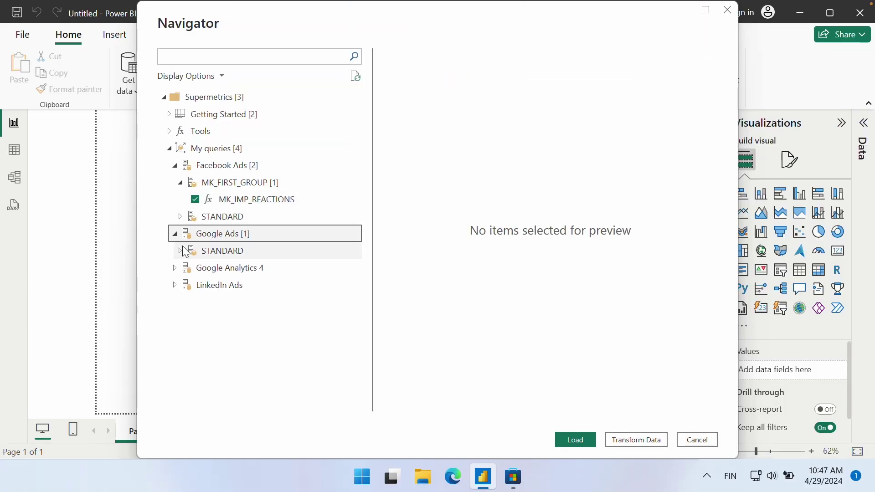
pyautogui.click(180, 251)
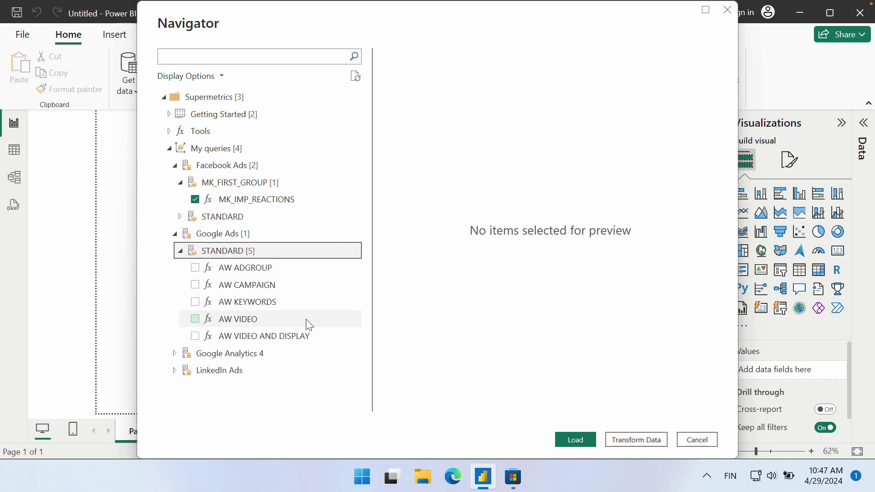
pyautogui.click(183, 251)
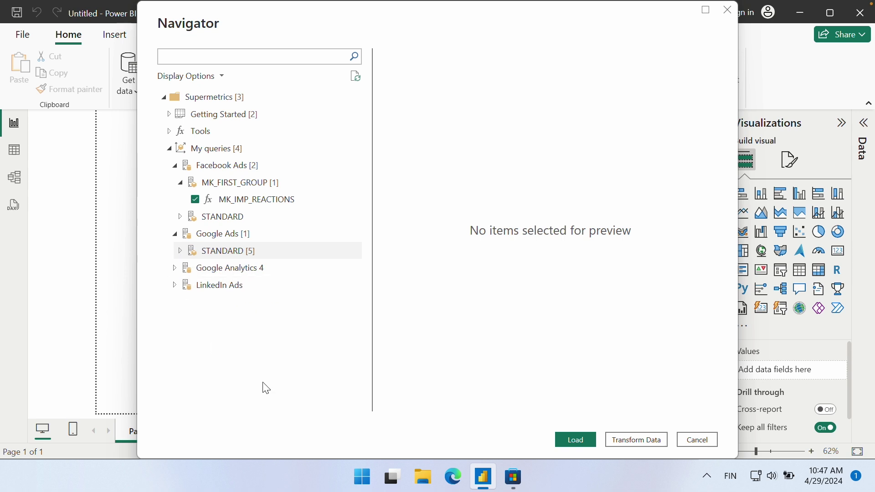
pyautogui.click(577, 440)
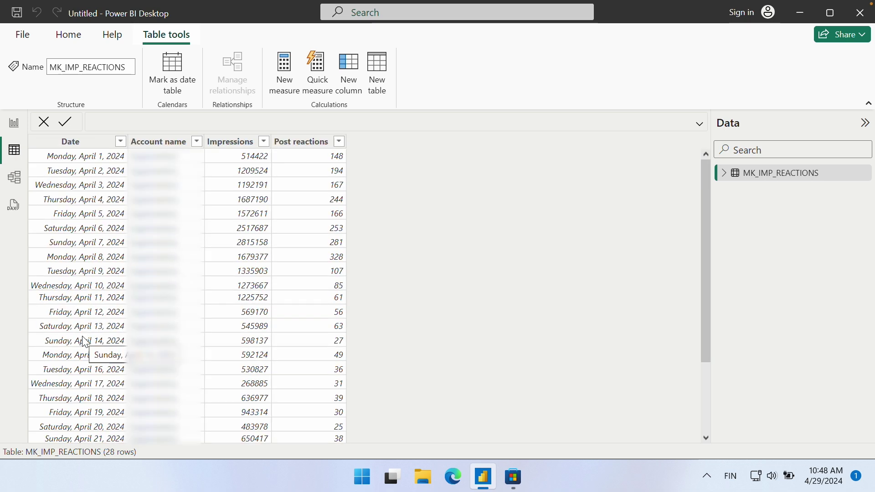
# On the report canvas, add column charts of total Impressions and total Post reactions.
pyautogui.click(15, 178)
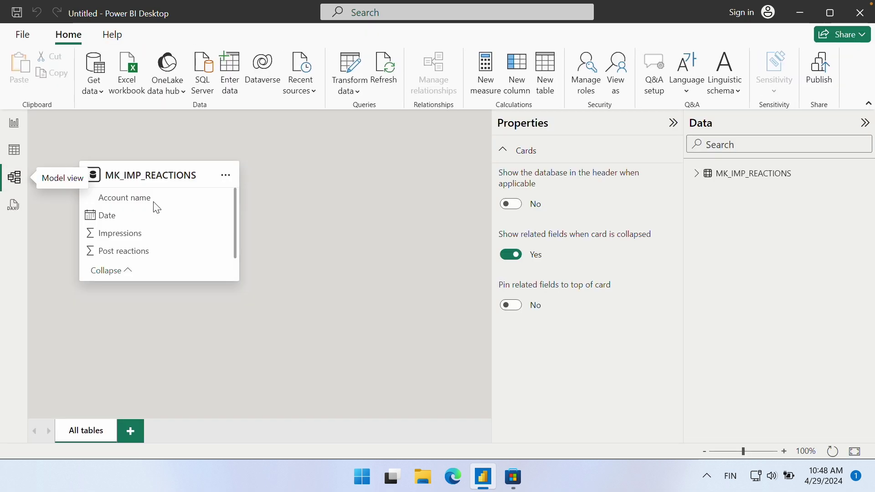
pyautogui.click(13, 125)
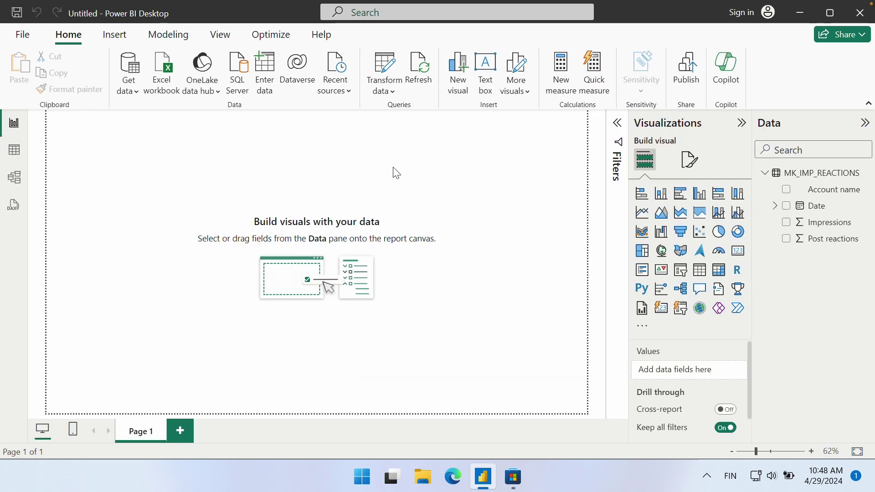
pyautogui.moveTo(834, 222); pyautogui.dragTo(366, 177)
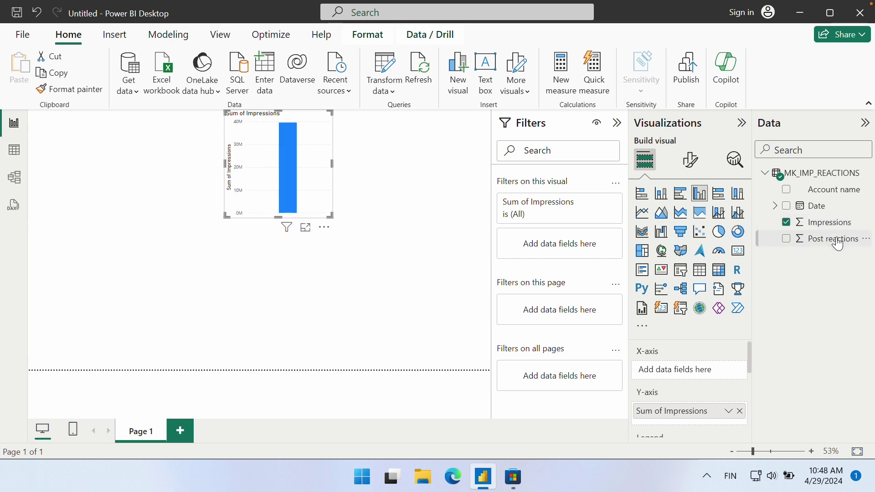
pyautogui.moveTo(834, 239); pyautogui.dragTo(422, 172)
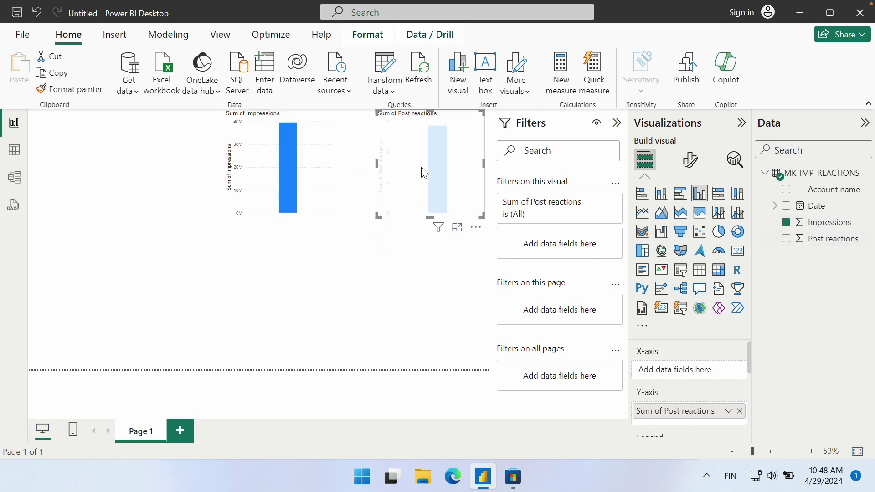
# Put Date on the Impressions chart's X-axis as individual dates rather than a hierarchy.
pyautogui.click(324, 200)
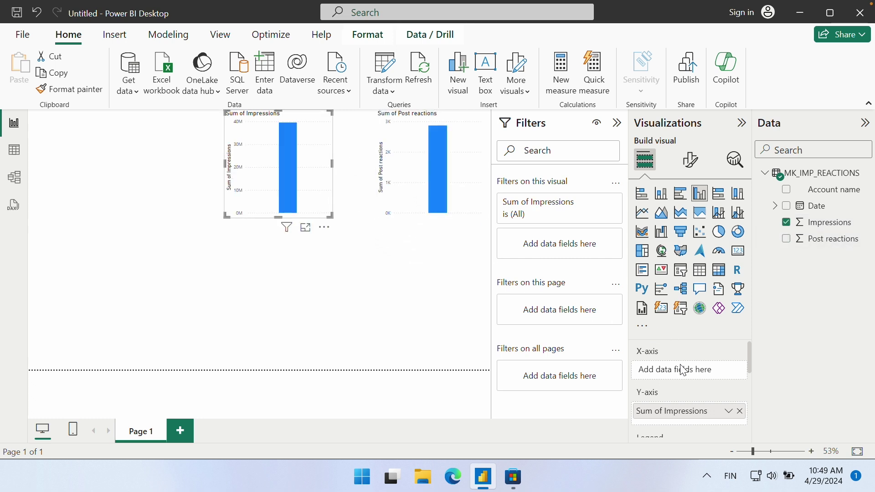
pyautogui.moveTo(814, 206); pyautogui.dragTo(693, 371)
pyautogui.click(729, 370)
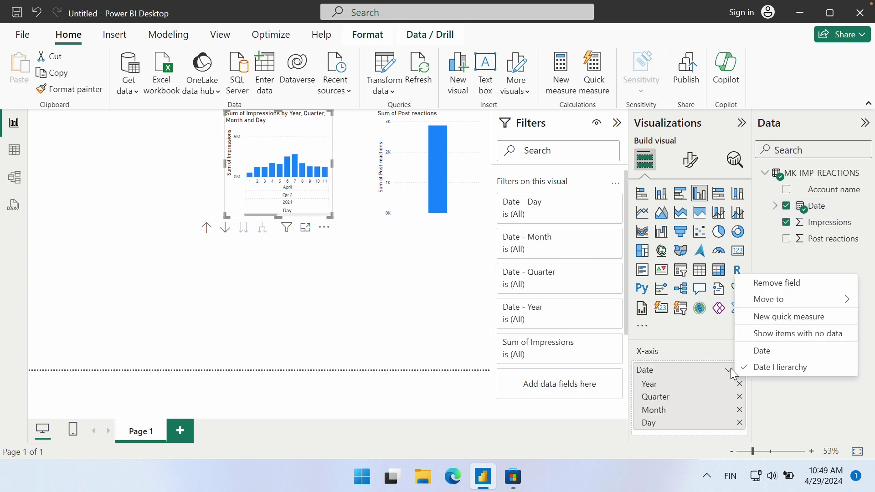
pyautogui.click(778, 352)
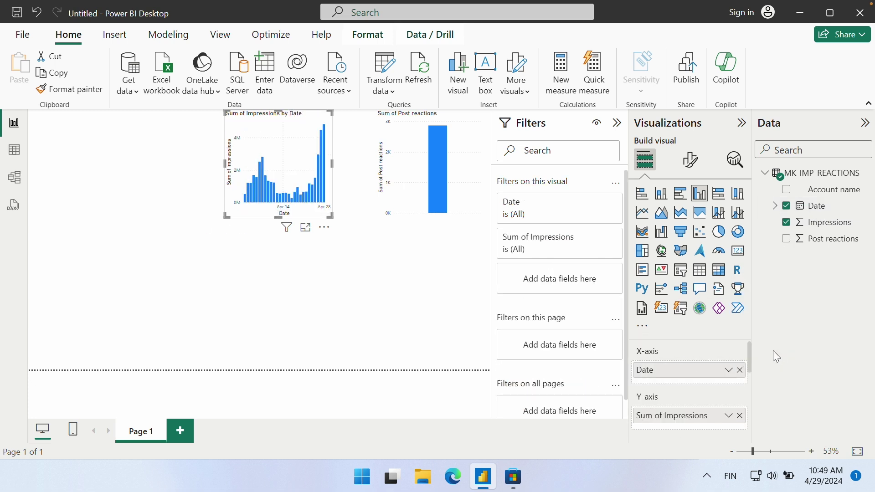
pyautogui.click(382, 64)
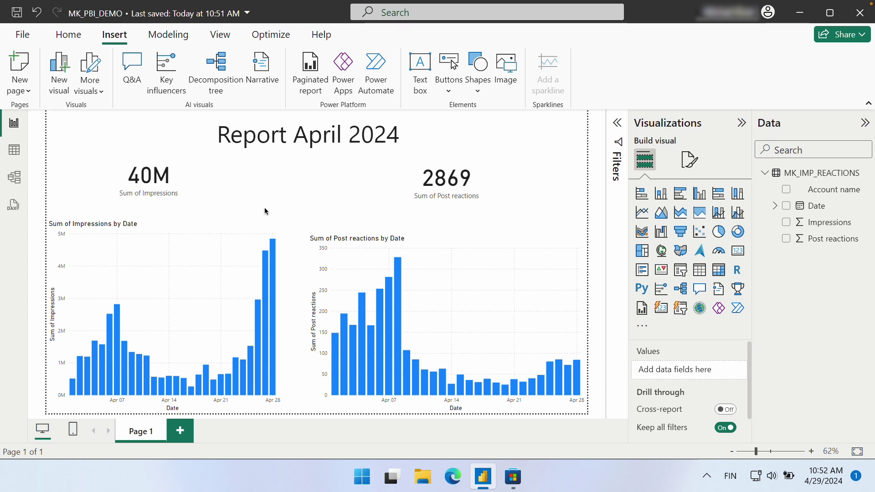
# Publish the MK_PBI_DEMO report from File > Publish to Power BI, targeting My workspace.
pyautogui.click(25, 40)
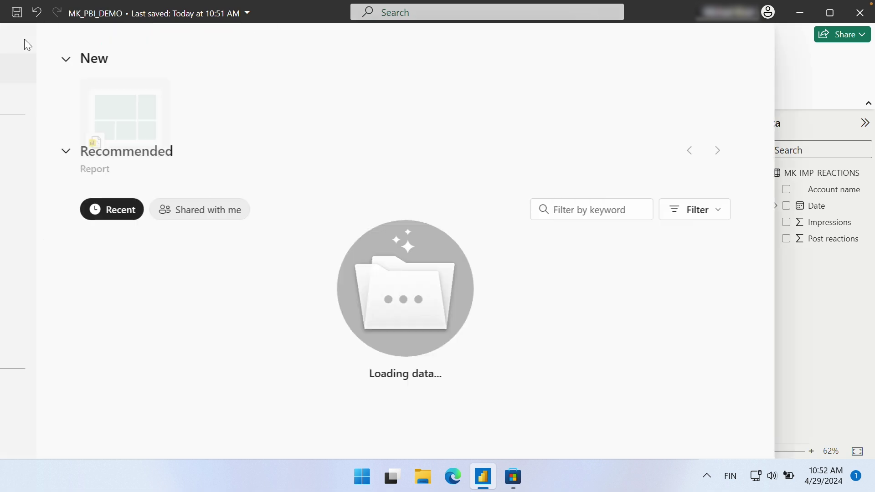
pyautogui.click(84, 309)
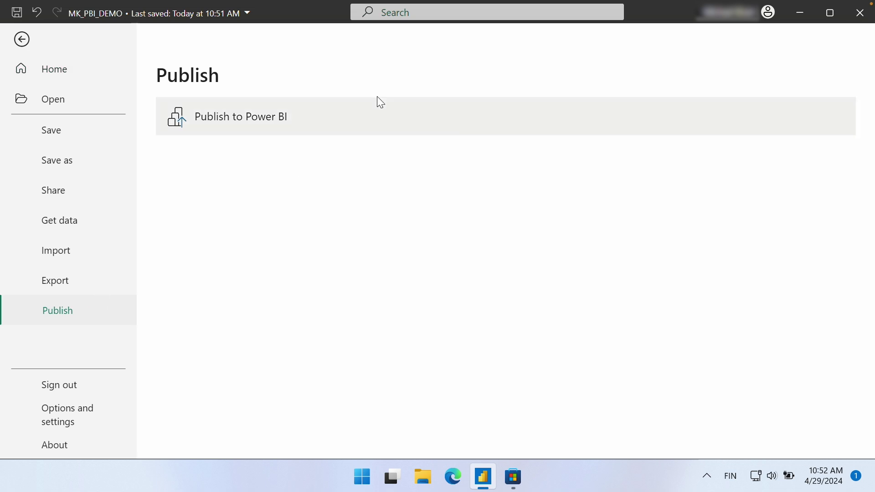
pyautogui.click(317, 117)
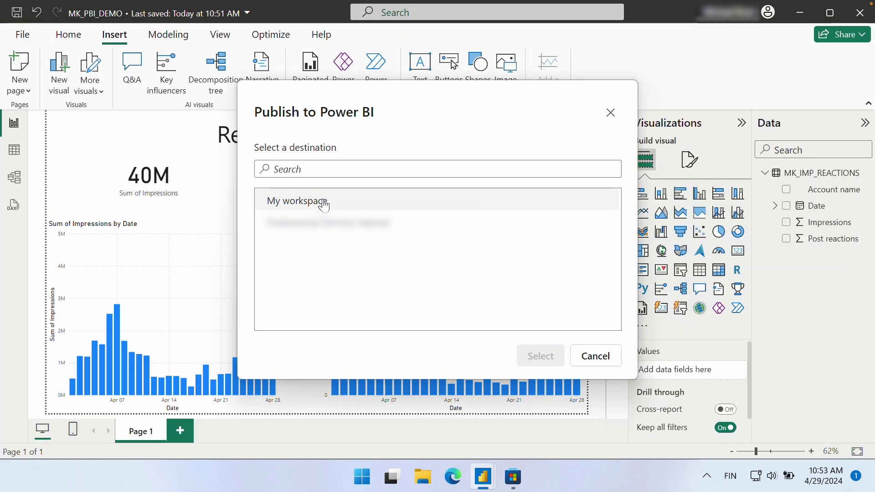
pyautogui.click(324, 204)
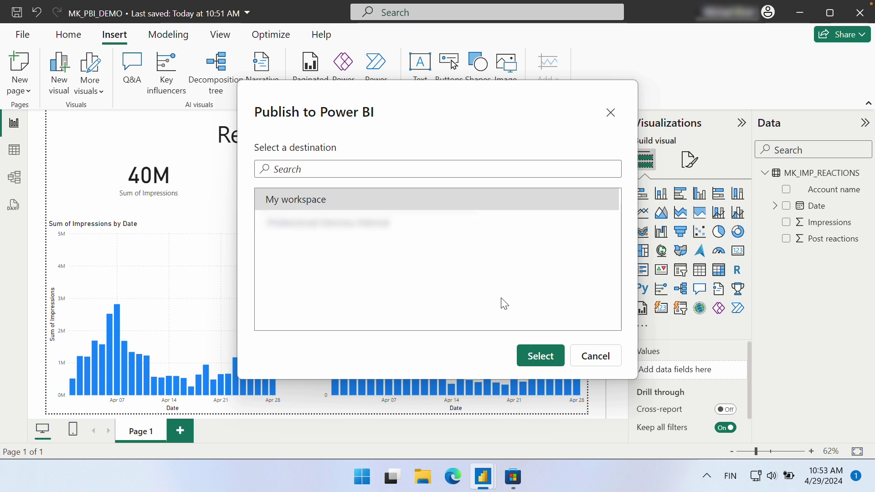
pyautogui.click(540, 357)
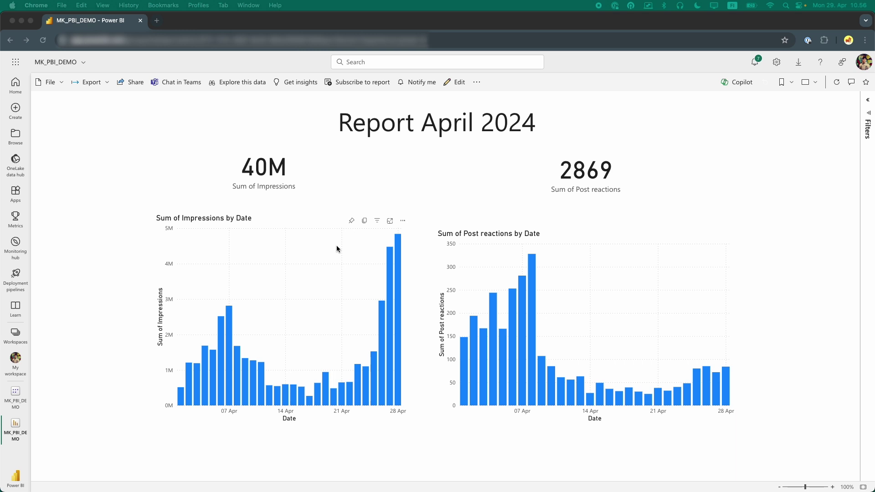
# Go to My workspace to see the MK_PBI_DEMO report and semantic model listed.
pyautogui.click(19, 360)
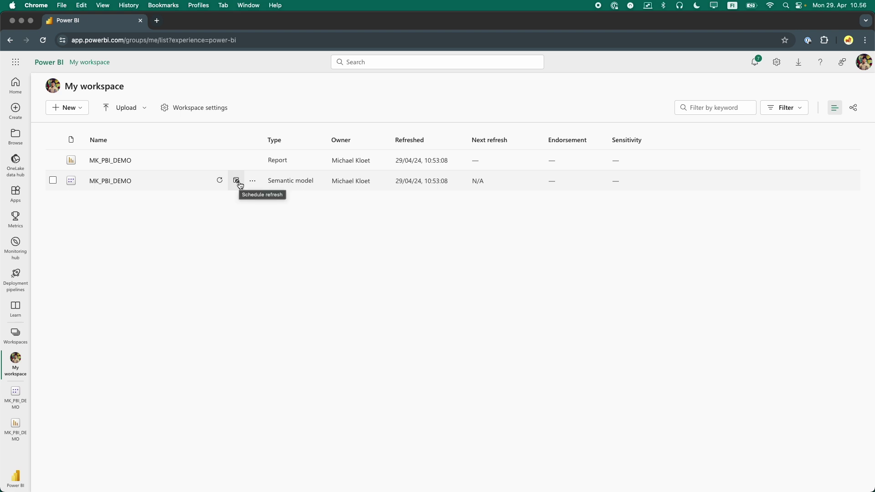
# Open the MK_PBI_DEMO semantic model's refresh settings and expand its Supermetrics data source credentials.
pyautogui.click(237, 181)
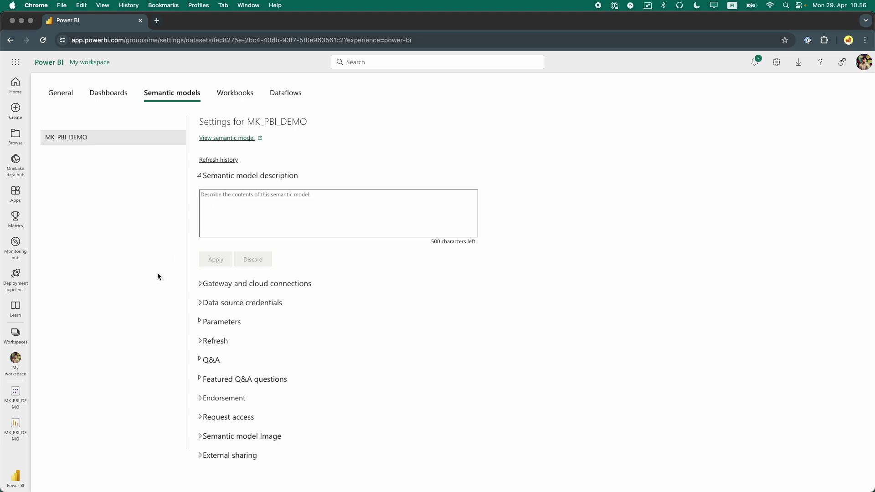
pyautogui.click(255, 306)
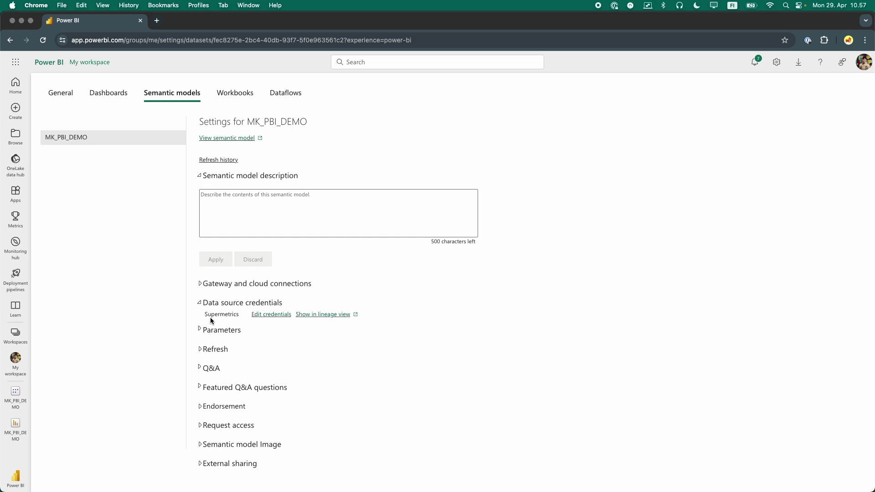
# Turn on scheduled refresh for MK_PBI_DEMO, add a daily 6 AM time, and apply.
pyautogui.click(200, 349)
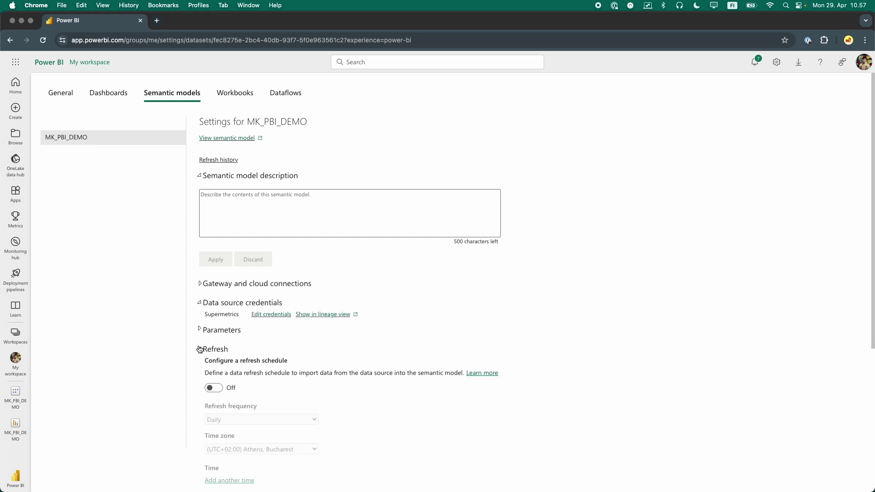
pyautogui.click(197, 304)
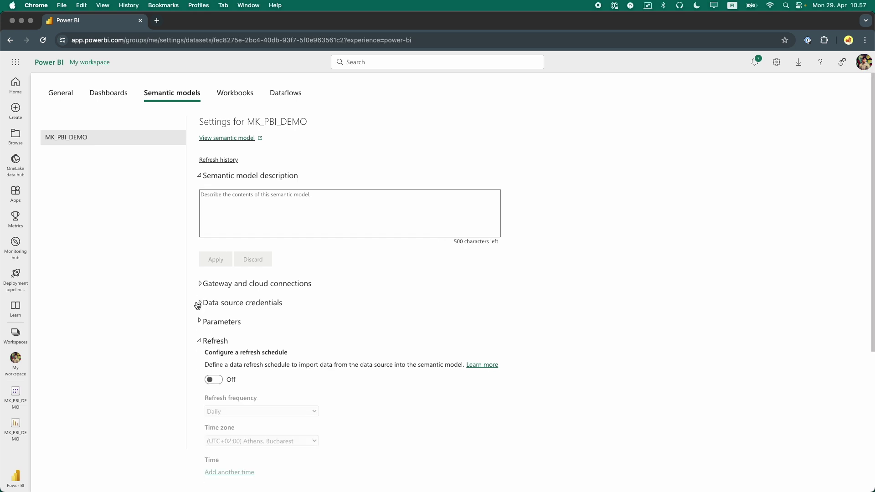
pyautogui.click(210, 380)
pyautogui.scroll(-5, 291, 398)
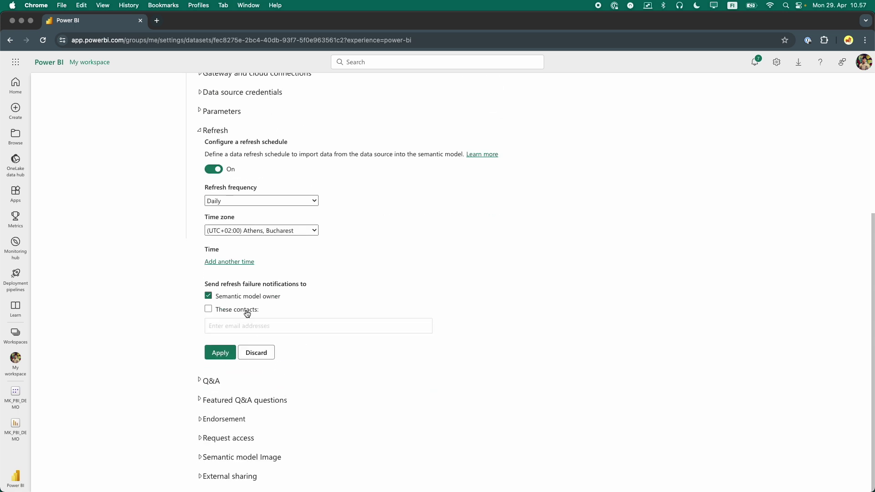
pyautogui.click(230, 267)
pyautogui.click(223, 262)
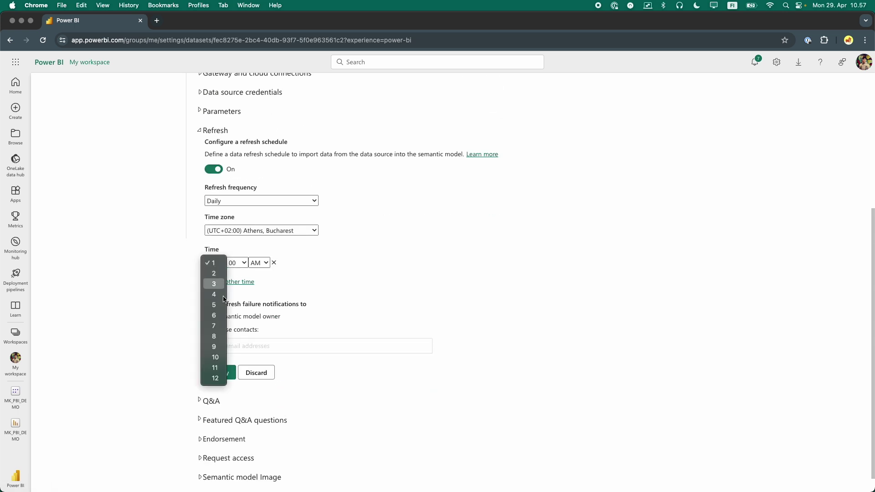
pyautogui.click(214, 315)
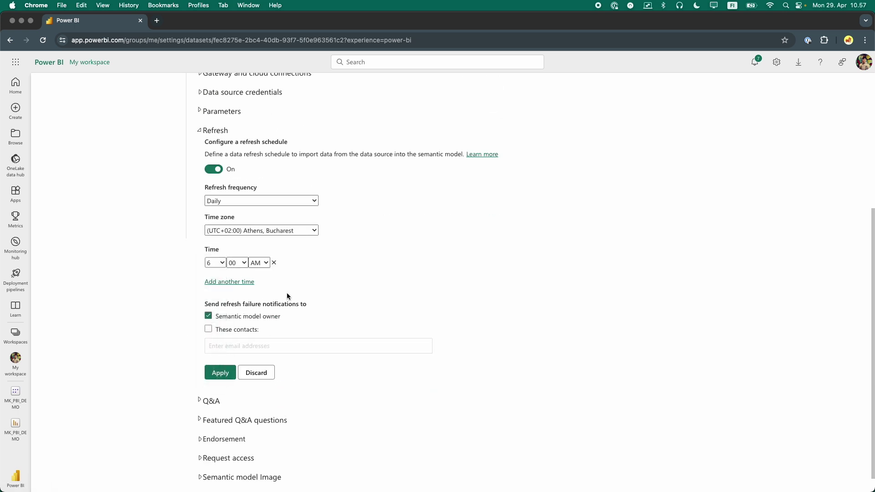
pyautogui.click(221, 375)
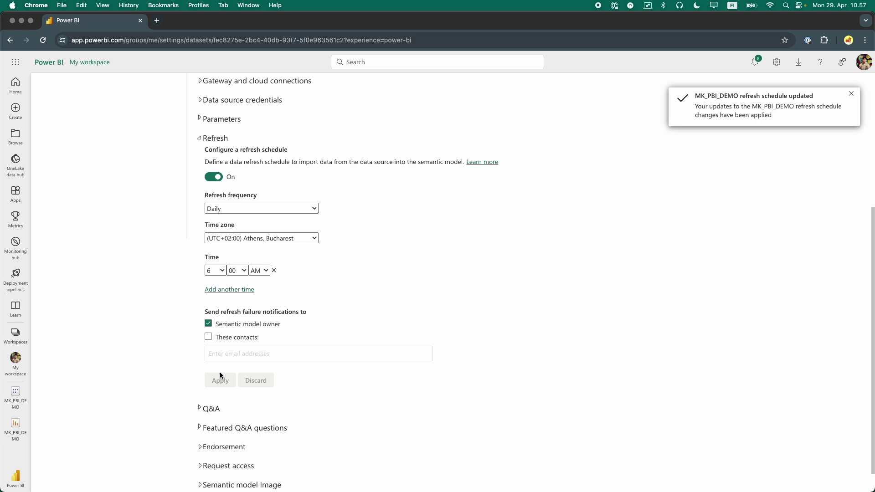